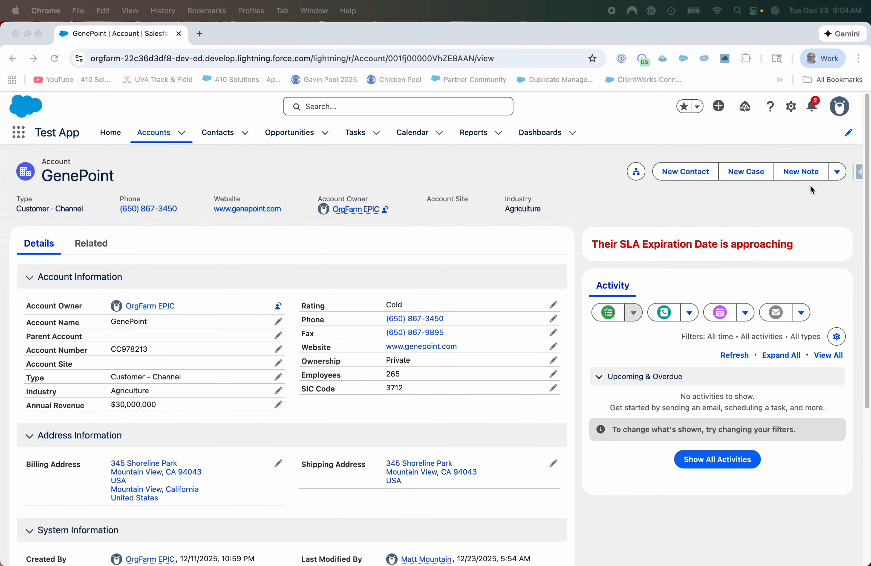
# Open the GenePoint account's record page for editing in Lightning App Builder.
pyautogui.click(791, 109)
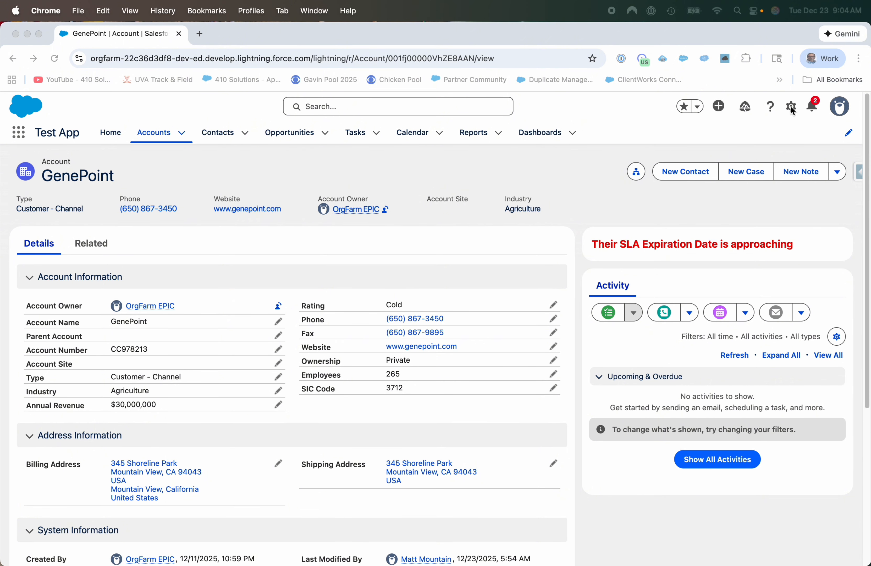
pyautogui.click(790, 108)
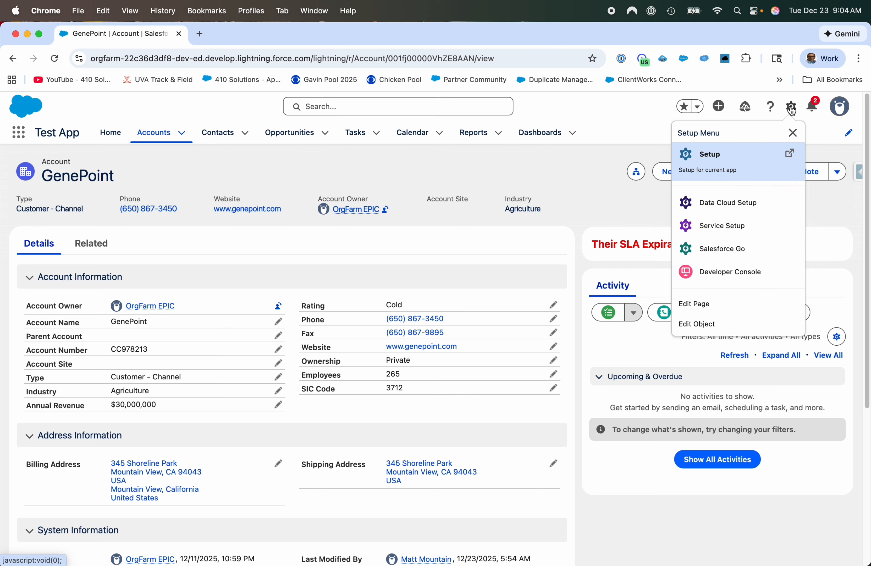
pyautogui.click(749, 305)
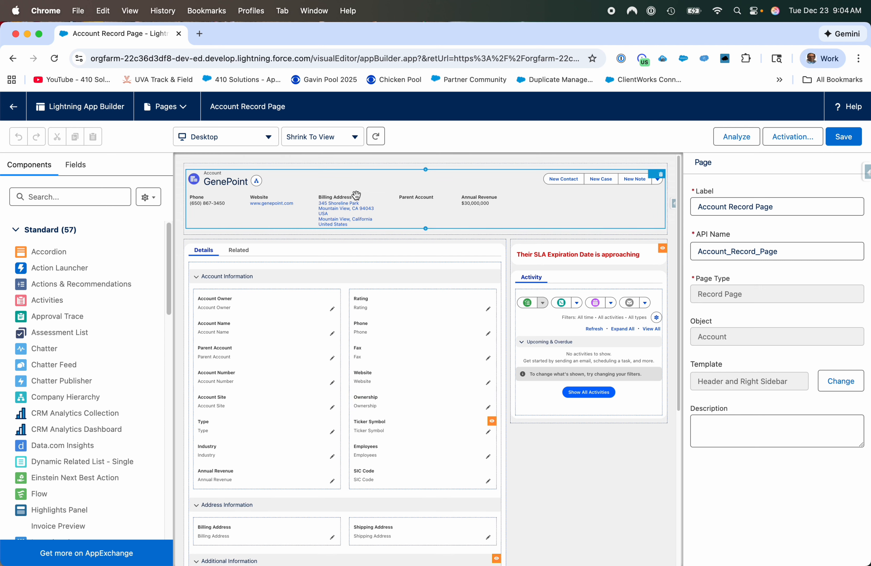
# Open the Account Layout page layout through the settings of the record page's Highlights Panel.
pyautogui.click(364, 188)
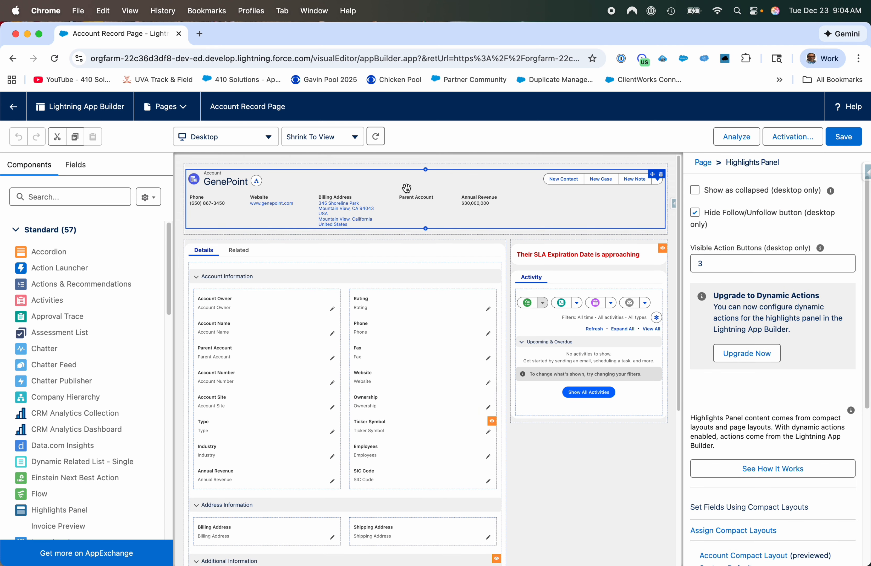
pyautogui.scroll(-5, 770, 375)
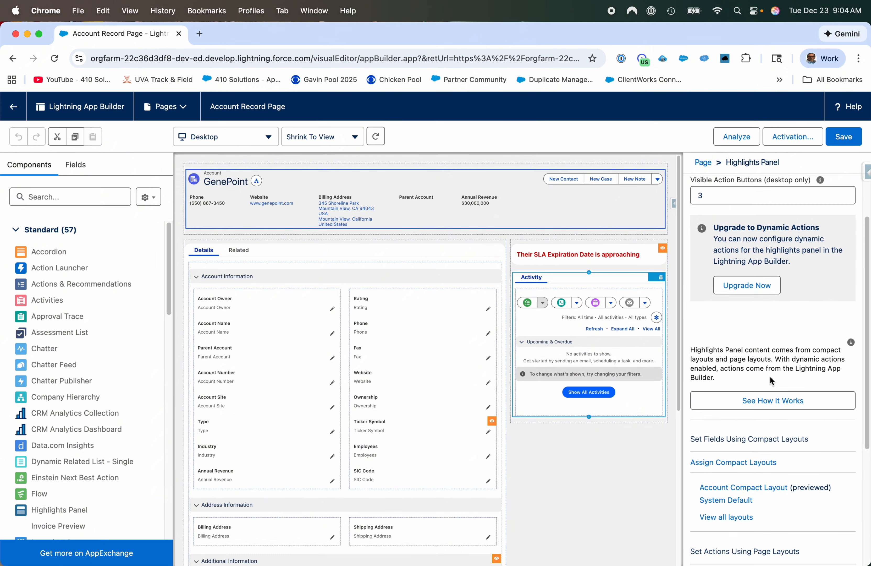
pyautogui.scroll(-3, 824, 402)
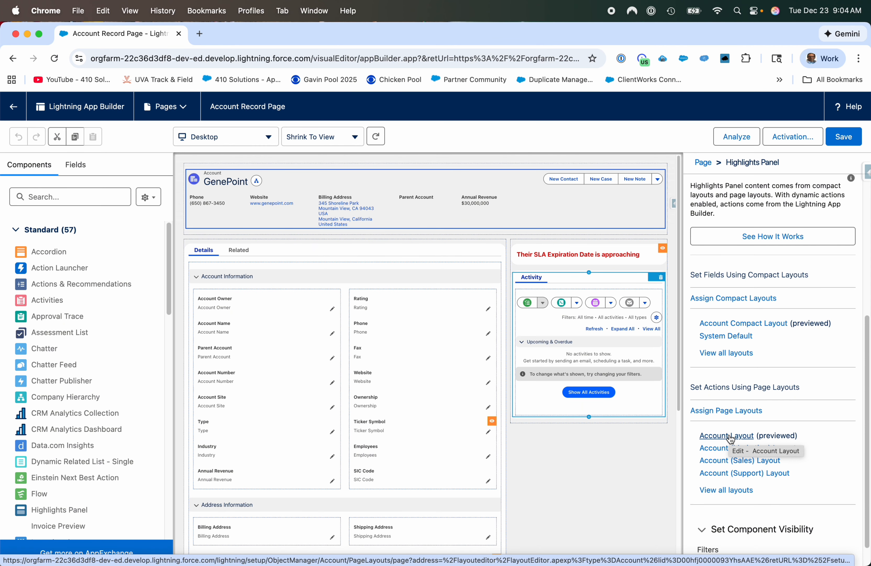
pyautogui.click(730, 437)
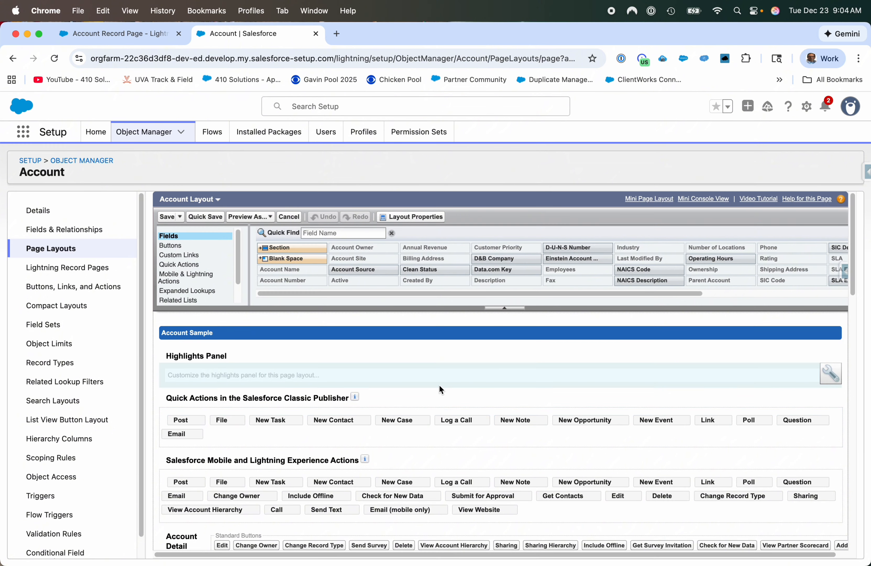
# Remove Post, File, New Contact, New Case, New Note and New Opportunity from the Salesforce Mobile and Lightning Experience Actions.
pyautogui.scroll(-5, 428, 383)
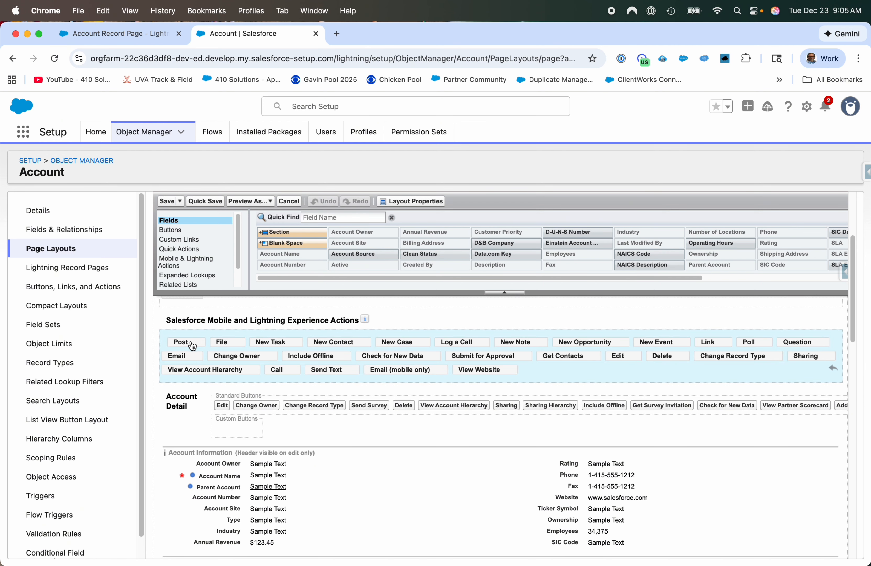
pyautogui.moveTo(192, 345); pyautogui.dragTo(326, 256)
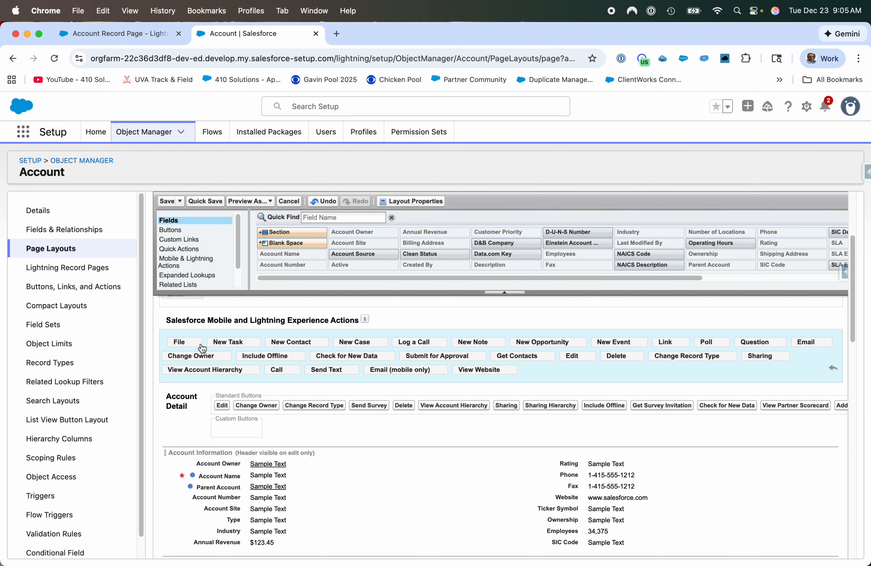
pyautogui.moveTo(198, 347); pyautogui.dragTo(322, 240)
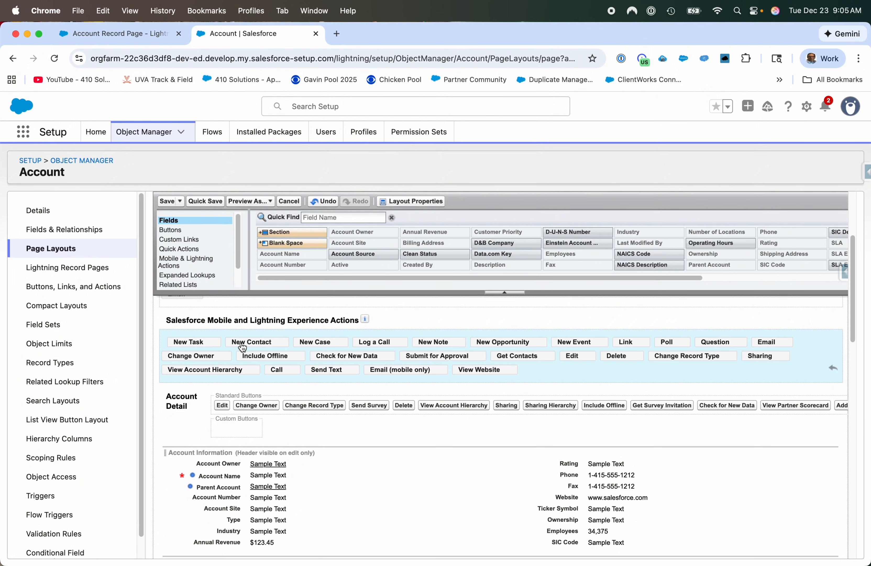
pyautogui.moveTo(235, 347); pyautogui.dragTo(298, 253)
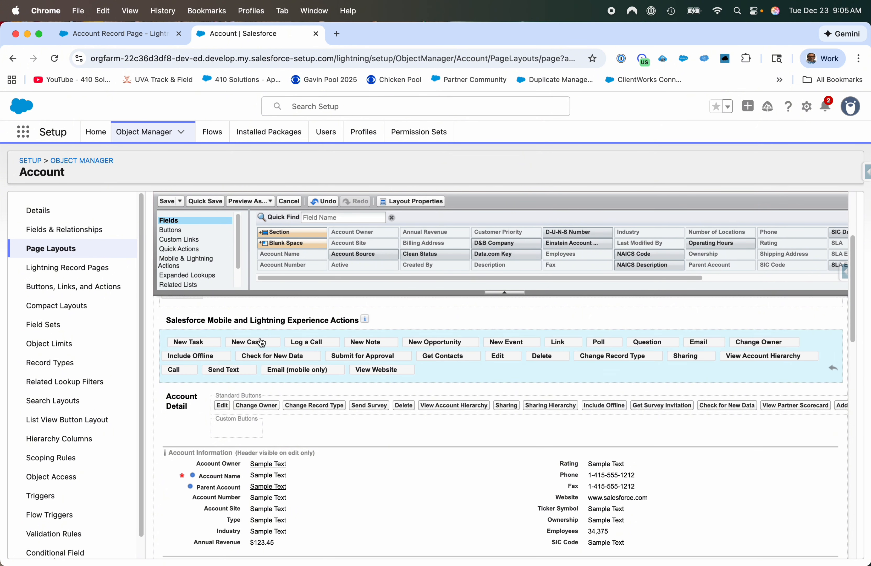
pyautogui.moveTo(259, 343); pyautogui.dragTo(266, 330)
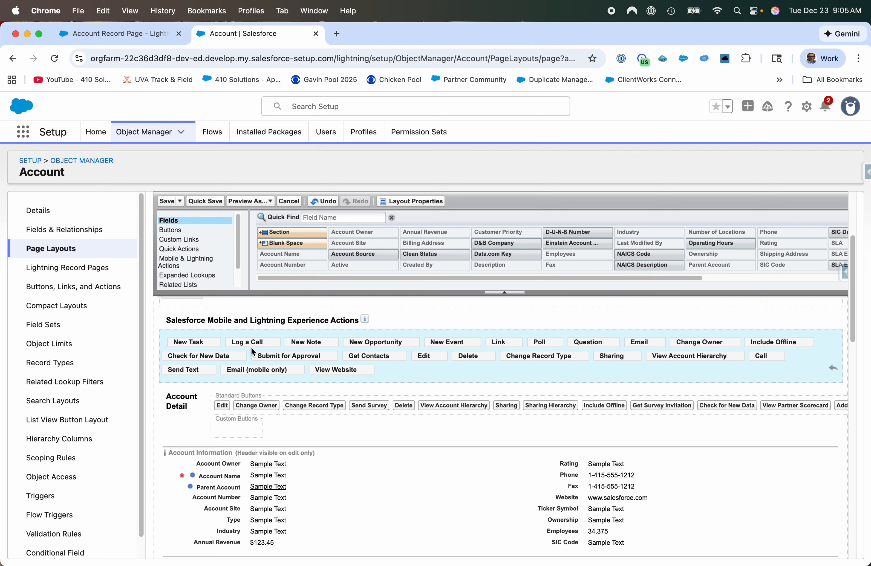
pyautogui.moveTo(333, 346); pyautogui.dragTo(362, 266)
pyautogui.moveTo(335, 347); pyautogui.dragTo(341, 243)
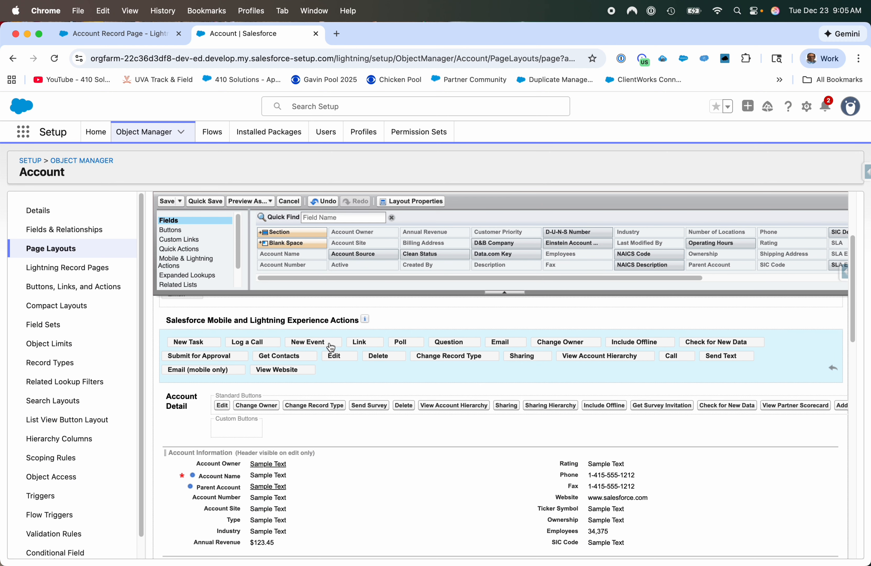
# Remove Link, Poll, Question, Email, Change Owner and Include Offline from the Salesforce Mobile and Lightning Experience Actions.
pyautogui.moveTo(352, 343); pyautogui.dragTo(361, 262)
pyautogui.moveTo(365, 341); pyautogui.dragTo(370, 261)
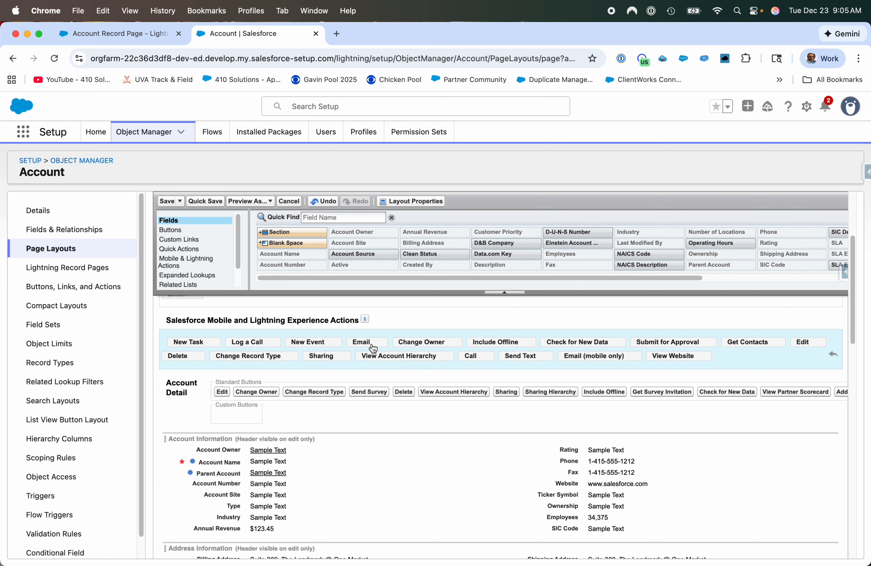
pyautogui.moveTo(373, 346); pyautogui.dragTo(404, 270)
pyautogui.moveTo(389, 346); pyautogui.dragTo(419, 236)
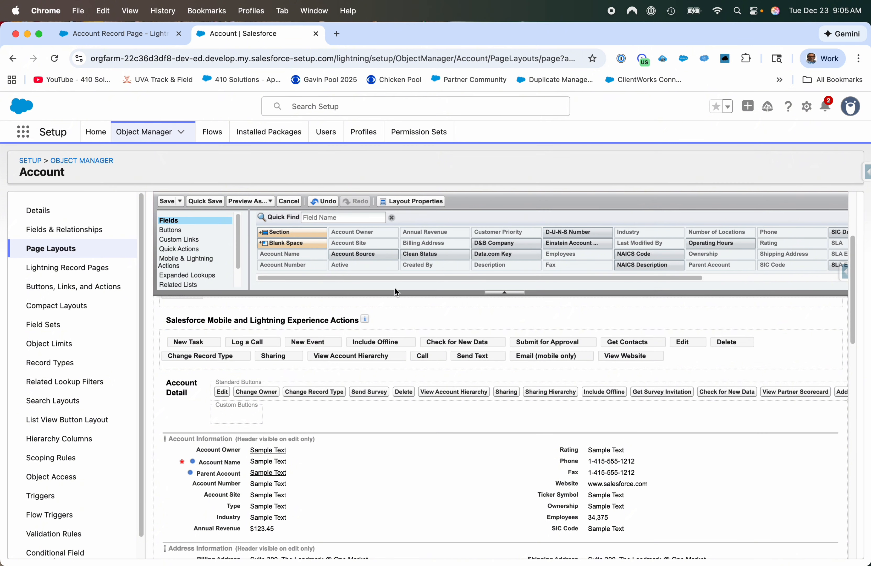
pyautogui.moveTo(383, 342); pyautogui.dragTo(391, 270)
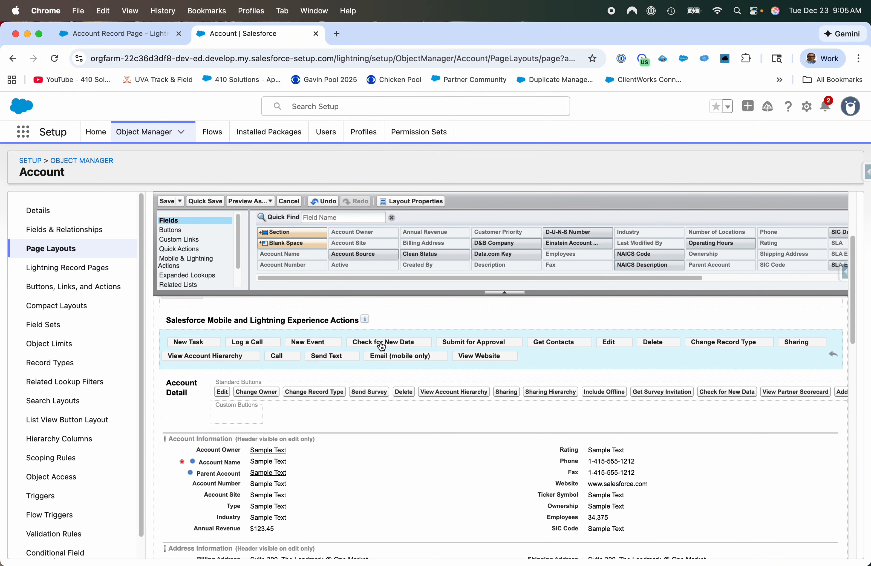
# Remove Check for New Data, Submit for Approval, Get Contacts, Change Record Type and Sharing from the mobile and Lightning actions.
pyautogui.moveTo(380, 343); pyautogui.dragTo(378, 244)
pyautogui.moveTo(378, 342); pyautogui.dragTo(380, 274)
pyautogui.moveTo(380, 341); pyautogui.dragTo(407, 270)
pyautogui.moveTo(443, 337); pyautogui.dragTo(441, 262)
pyautogui.moveTo(453, 344); pyautogui.dragTo(468, 265)
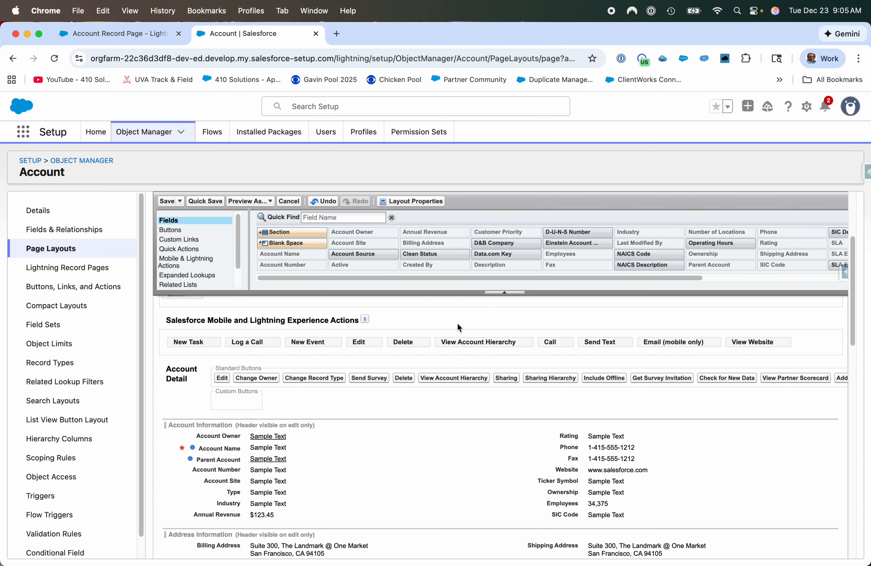
# Remove View Account Hierarchy, Call, Send Text, Email (mobile only) and View Website from the mobile and Lightning actions.
pyautogui.moveTo(463, 341); pyautogui.dragTo(465, 267)
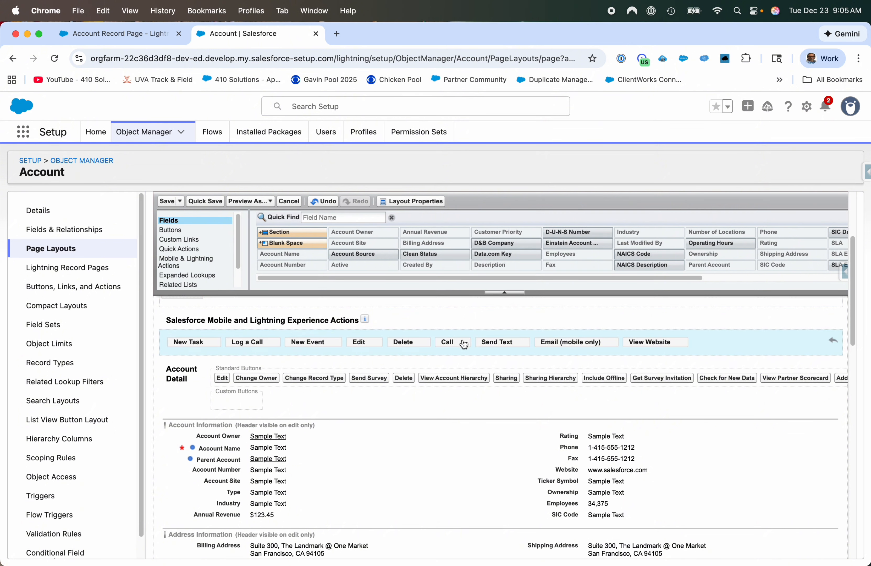
pyautogui.moveTo(462, 341); pyautogui.dragTo(472, 275)
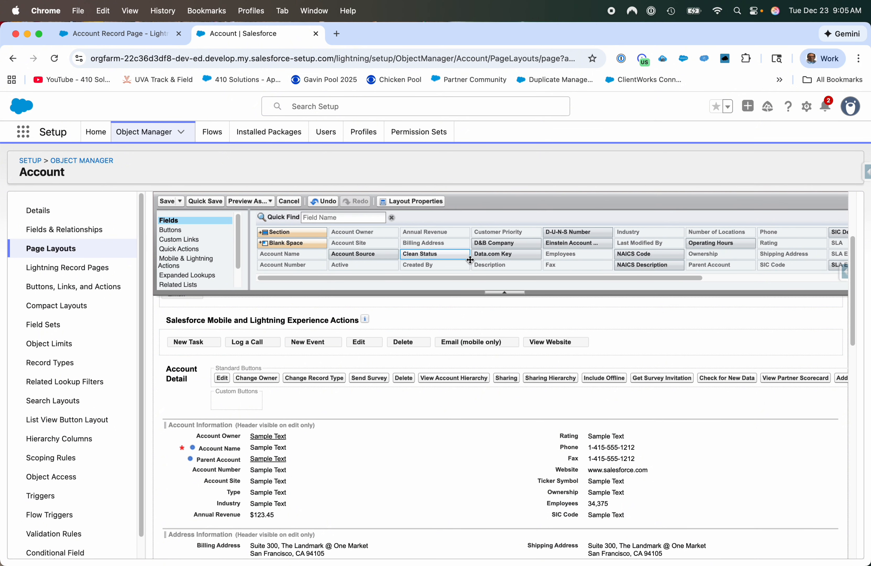
pyautogui.moveTo(468, 341); pyautogui.dragTo(472, 276)
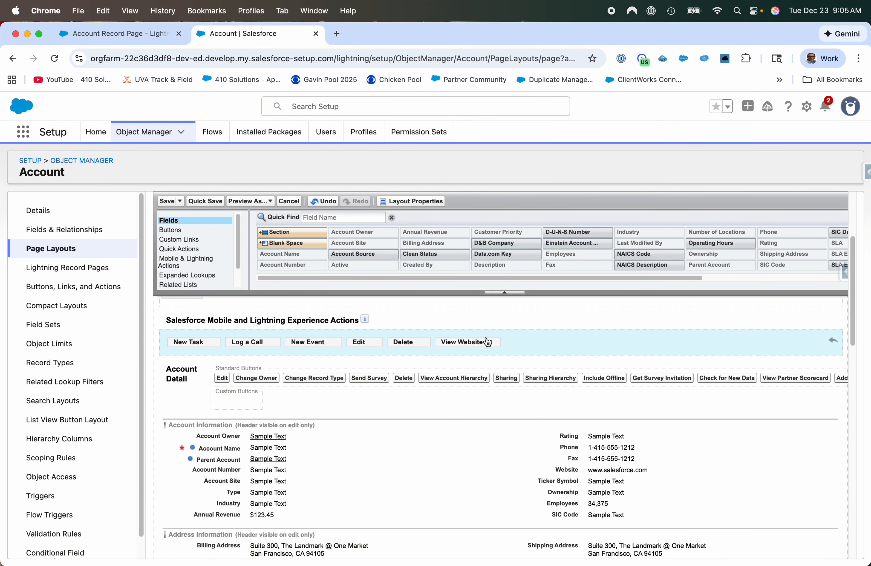
pyautogui.moveTo(485, 341); pyautogui.dragTo(474, 277)
# Move the Log a Call action ahead of New Task and save the Account Layout.
pyautogui.moveTo(250, 342); pyautogui.dragTo(183, 345)
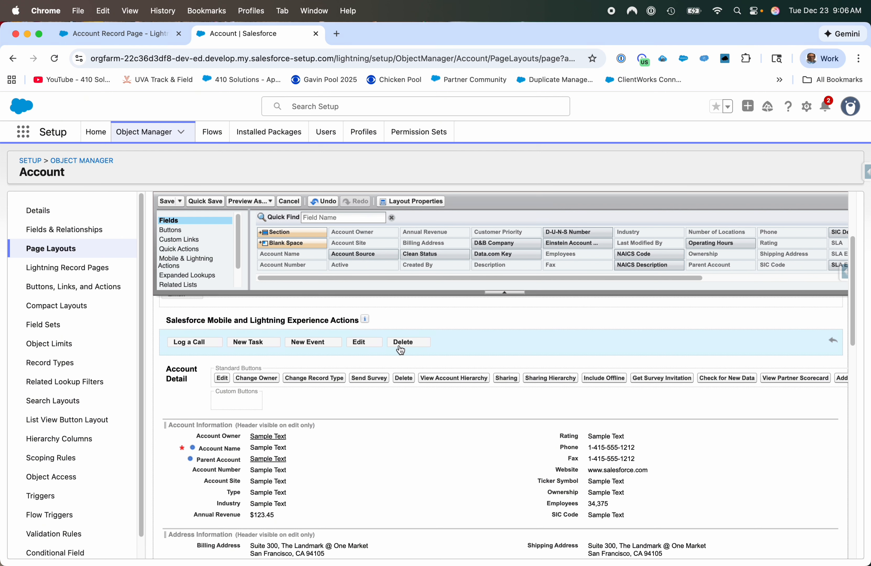
pyautogui.click(167, 201)
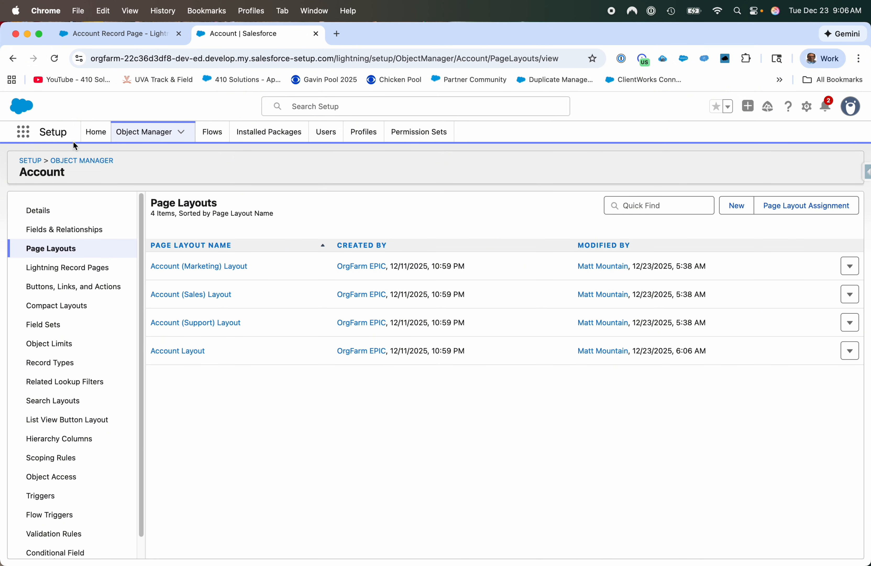
# Switch from Setup to Test App and open the GenePoint account record.
pyautogui.click(23, 131)
pyautogui.click(54, 222)
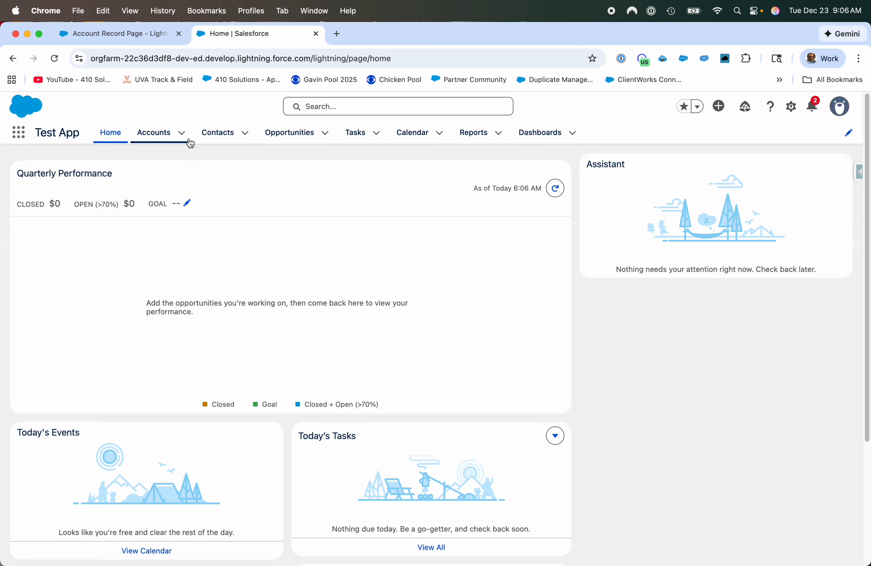
pyautogui.click(182, 134)
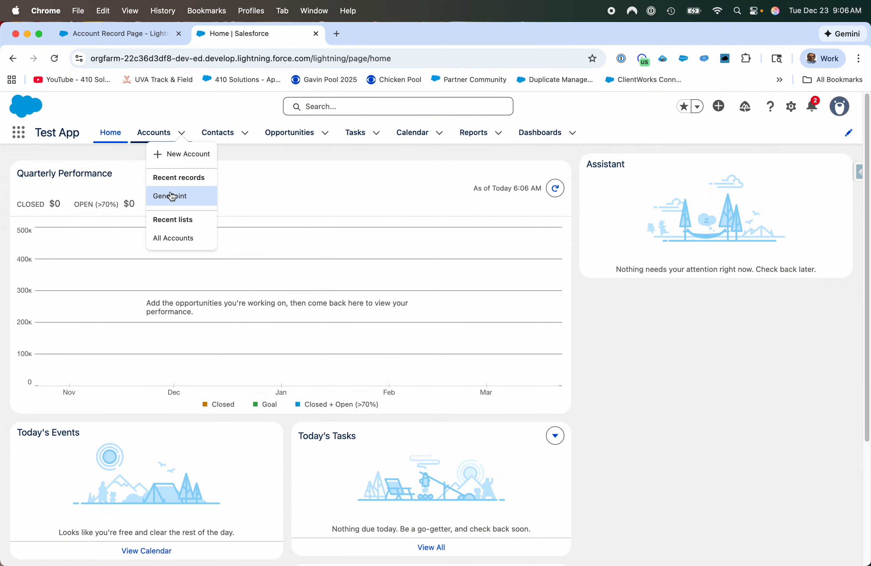
pyautogui.click(171, 194)
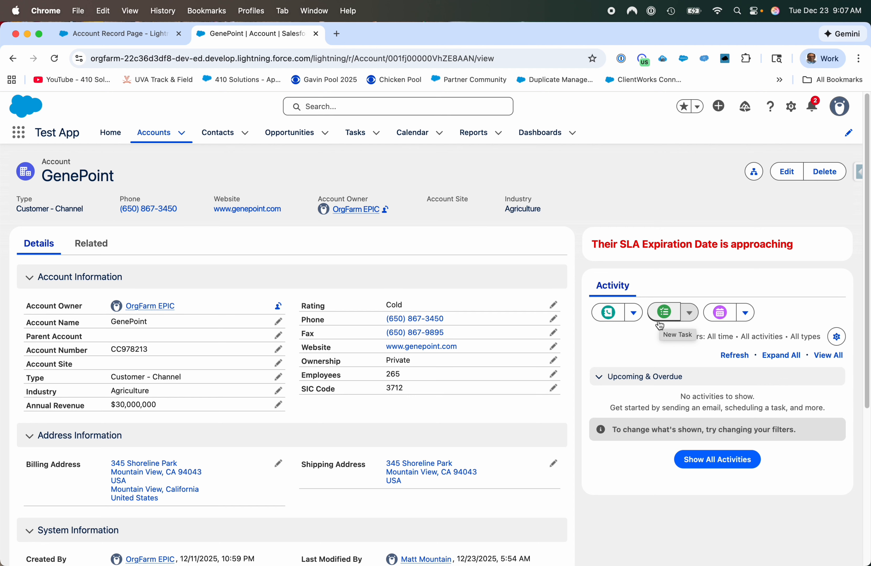
# Log a call on the GenePoint account with the subject "Call with Genepoint" and the comment "these are my notes".
pyautogui.click(610, 316)
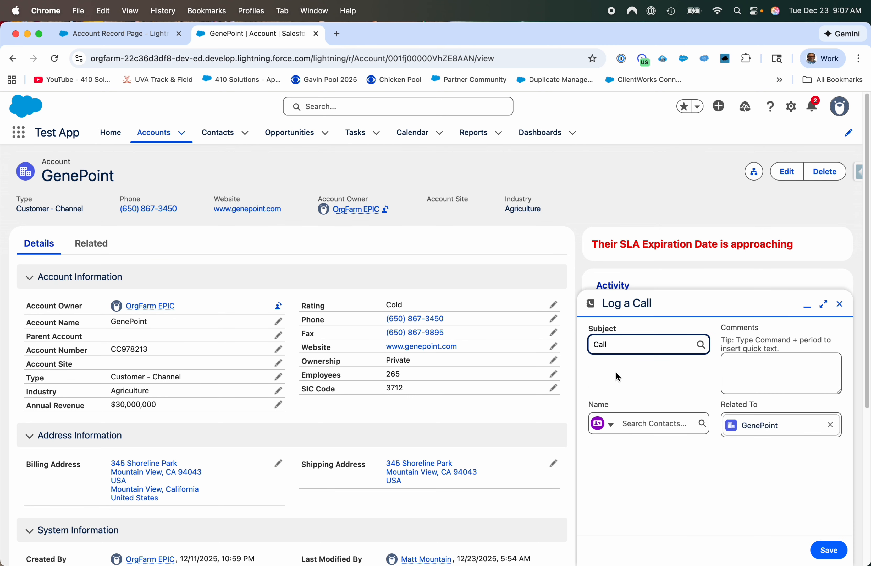
pyautogui.click(628, 352)
pyautogui.write('with Genepoint')
pyautogui.click(727, 371)
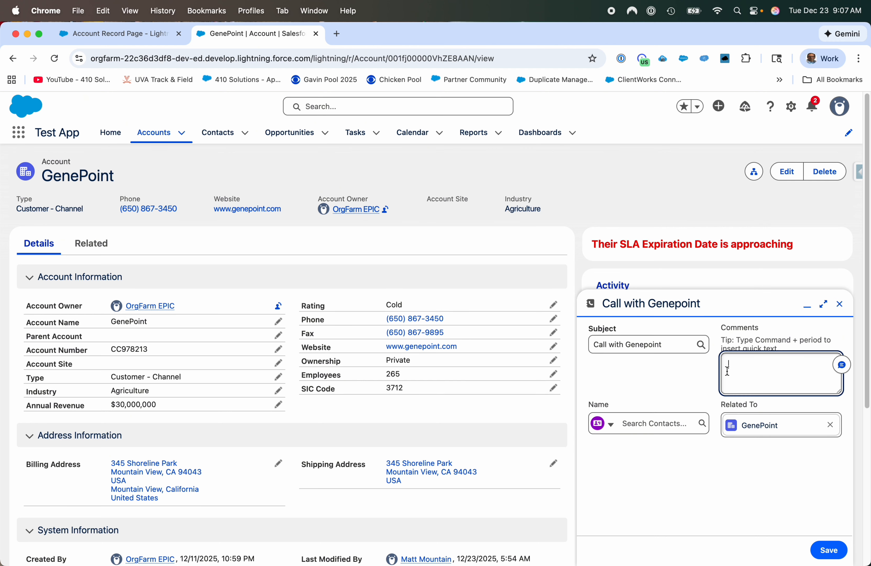
pyautogui.write('these are my notes')
pyautogui.click(829, 549)
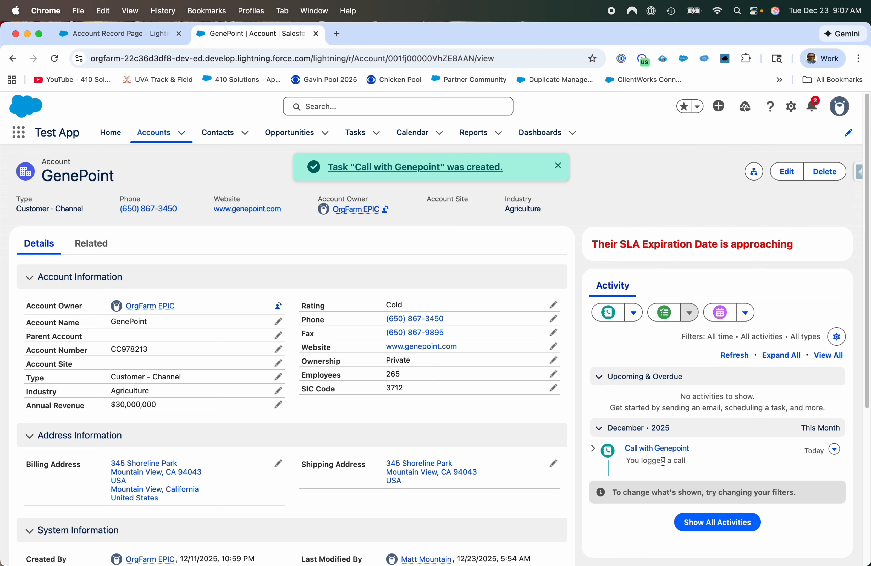
# Create and save a task on the GenePoint account with the subject "Call Genepoint" and the due date 12/25/2025.
pyautogui.click(661, 313)
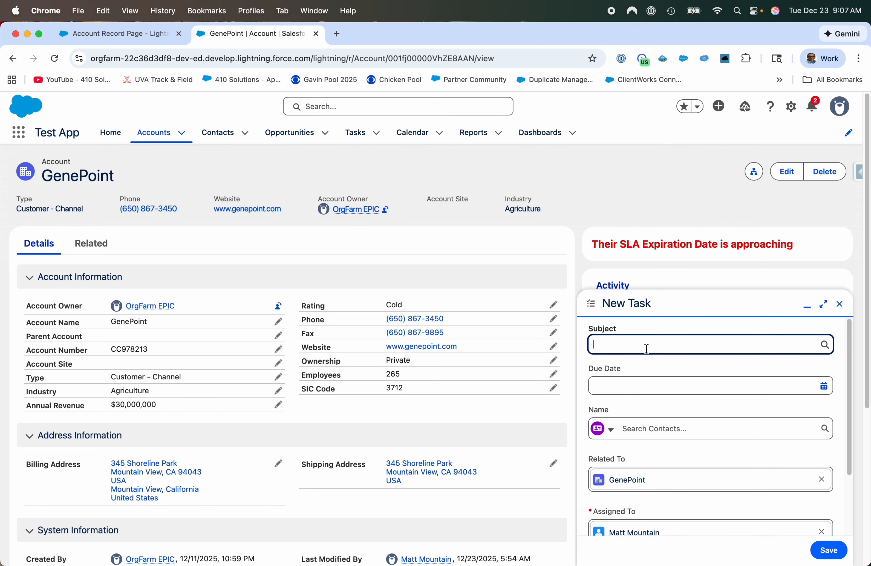
pyautogui.write('Call Genepointe')
pyautogui.press('BackSpace')
pyautogui.click(645, 384)
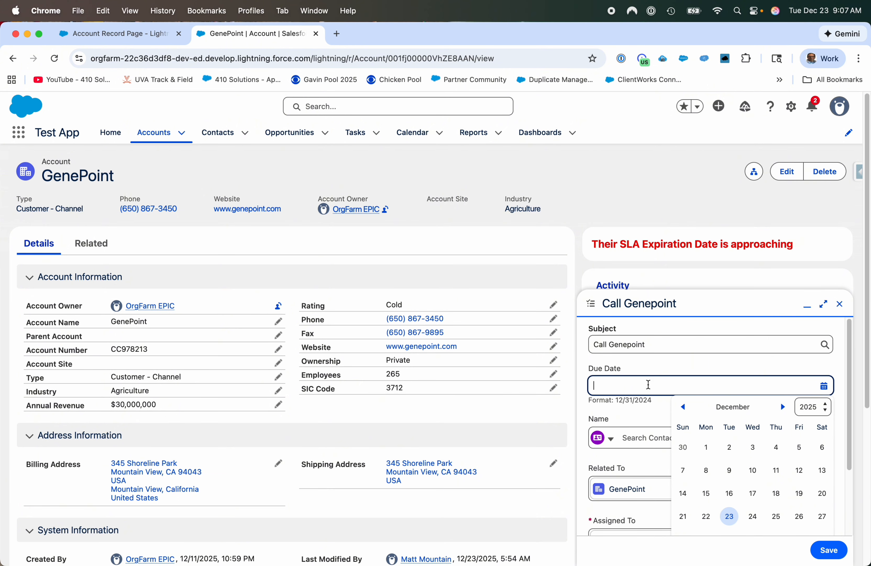
pyautogui.click(775, 516)
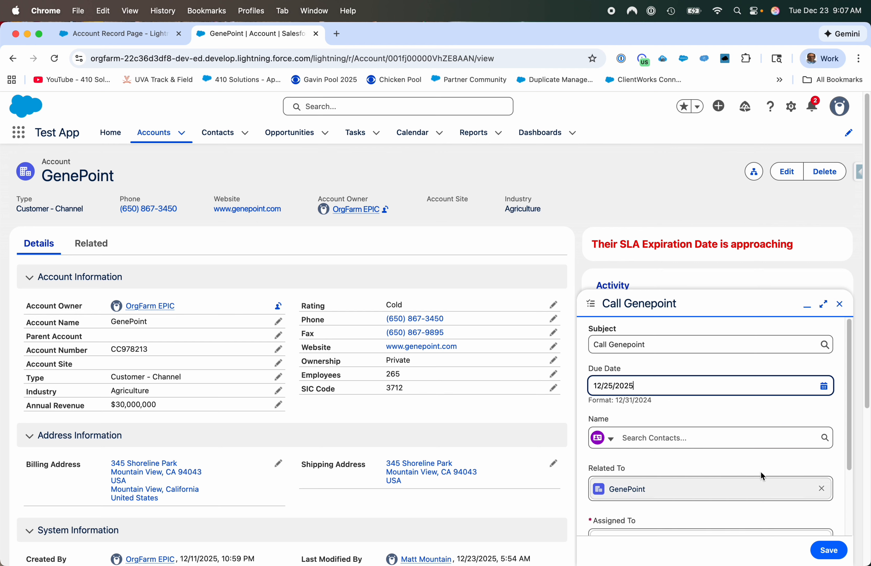
pyautogui.scroll(-3, 711, 404)
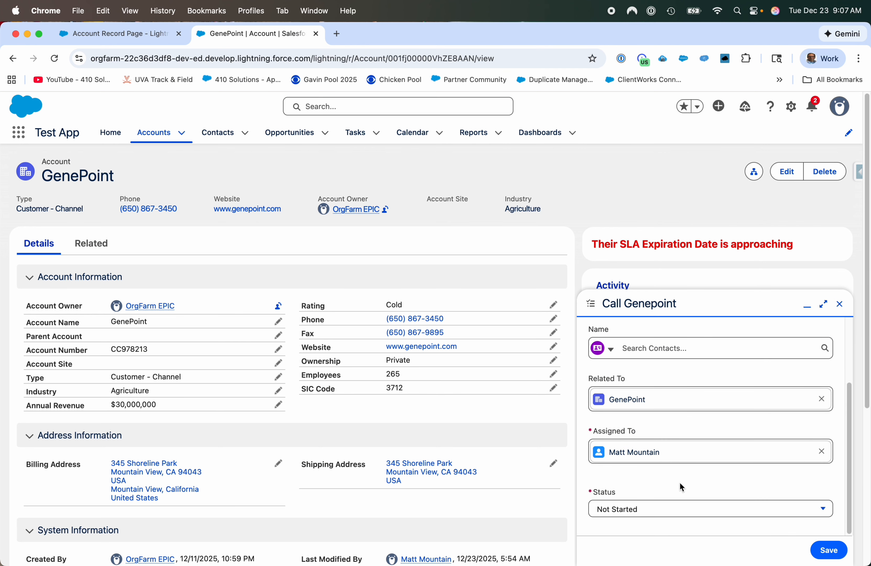
pyautogui.click(828, 550)
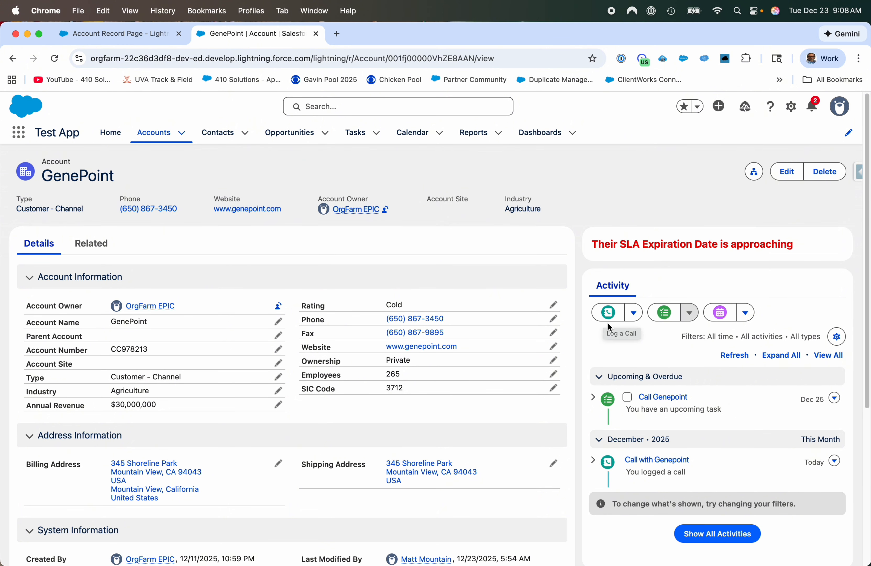
# Set the due date of the logged call "Call with Genepoint" to 12/22/2025, save it and return to the GenePoint account.
pyautogui.click(657, 462)
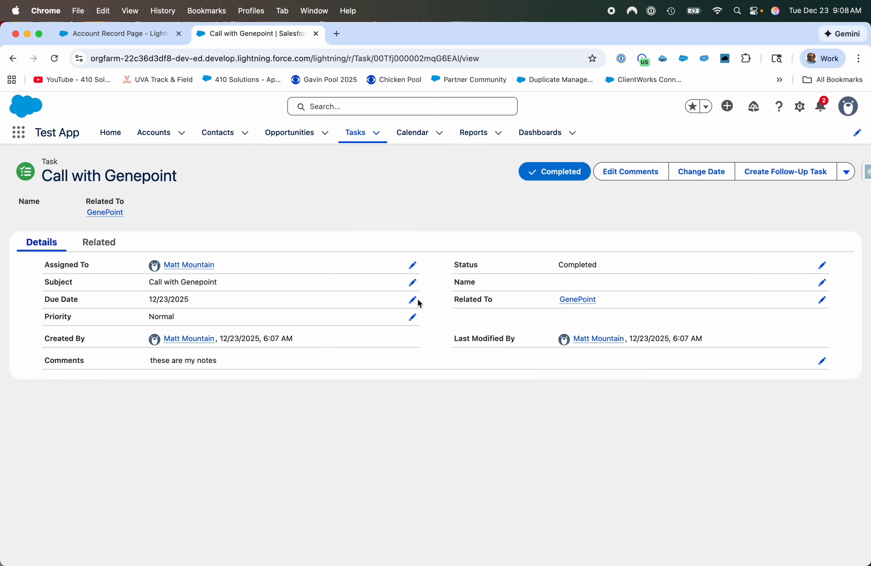
pyautogui.click(412, 299)
pyautogui.click(280, 374)
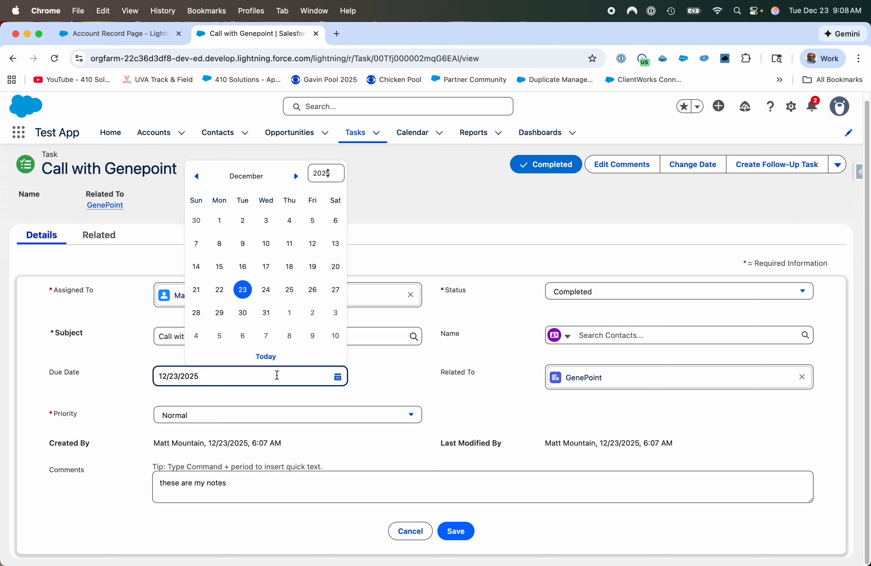
pyautogui.click(215, 288)
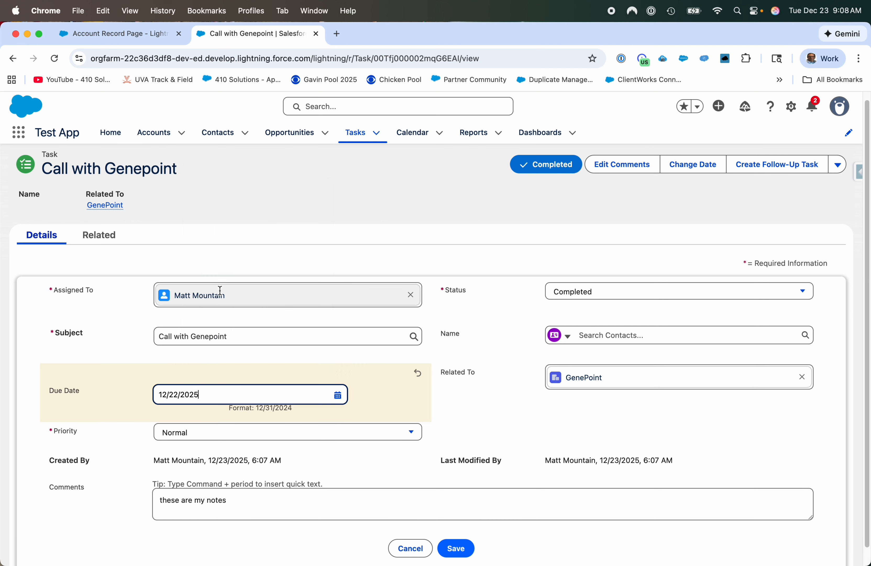
pyautogui.click(456, 548)
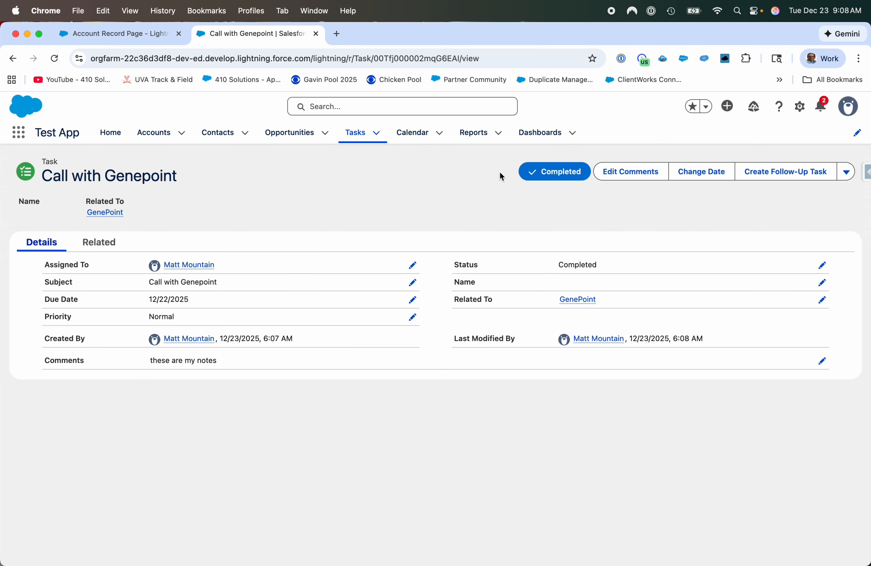
pyautogui.click(187, 135)
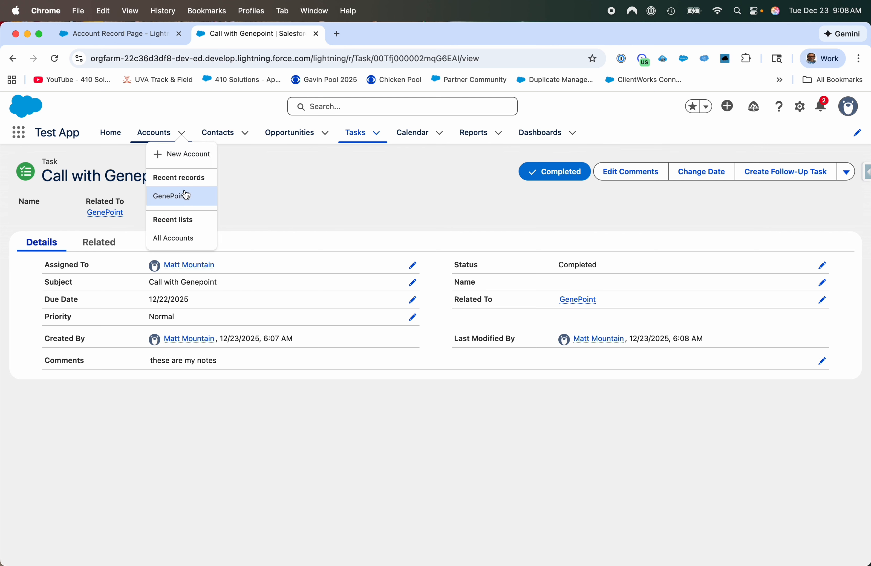
pyautogui.click(185, 195)
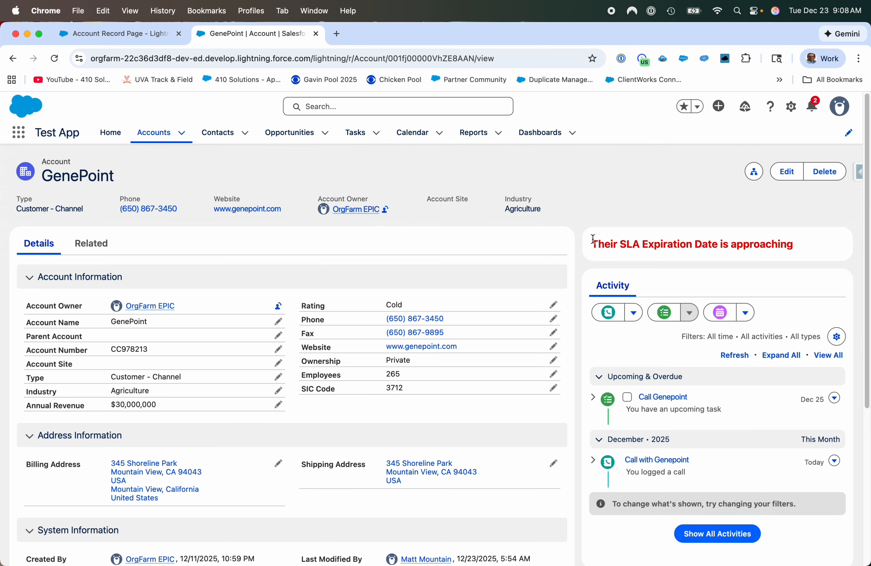